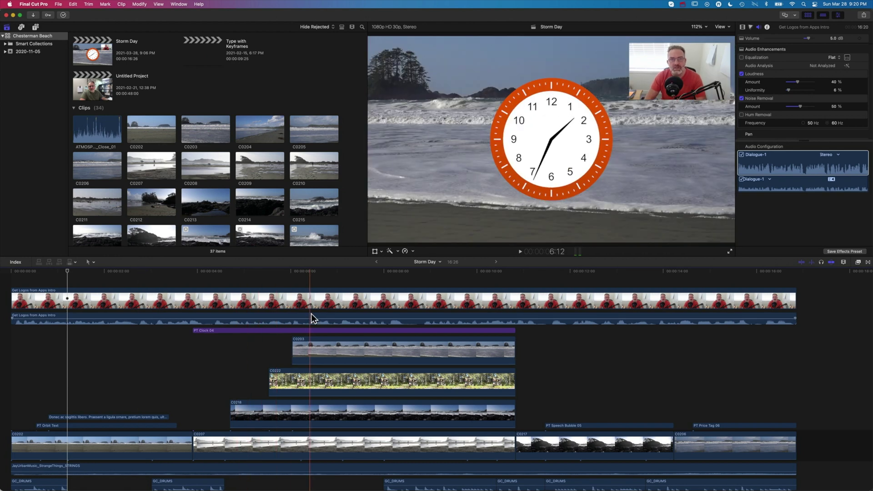
Collapse the Get Logos from Apps Intro clip's audio into its video, then select the PT Clock 04 title.
left_click(313, 303)
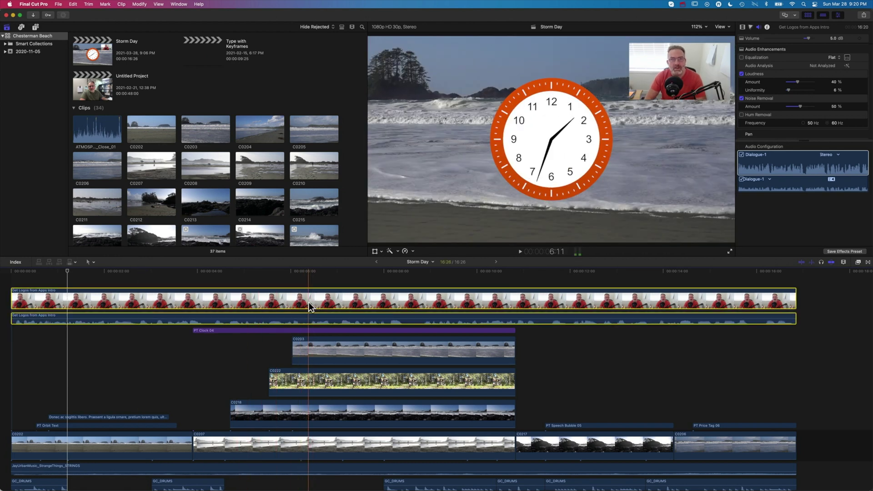
double_click(325, 317)
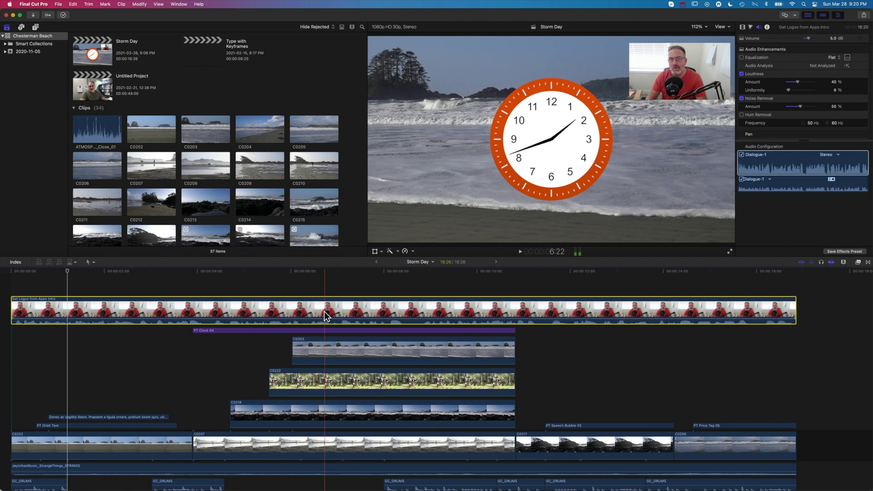
scroll(284, 443, "down", 3)
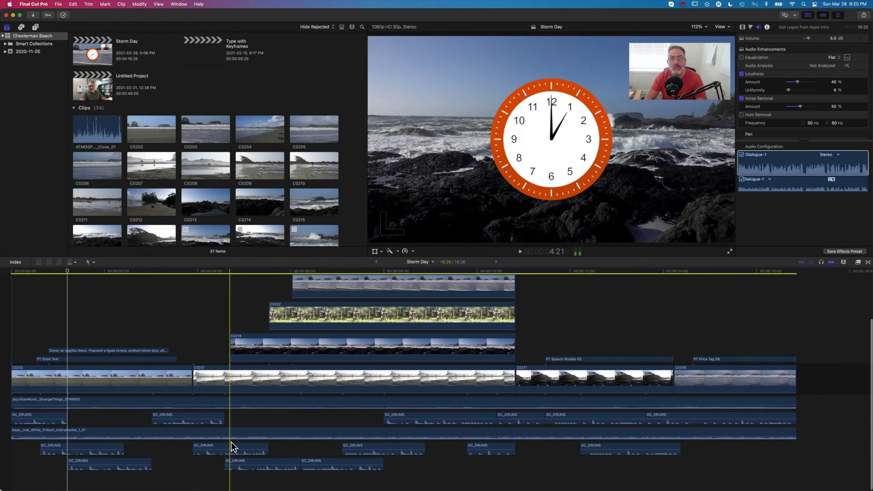
scroll(207, 403, "up", 3)
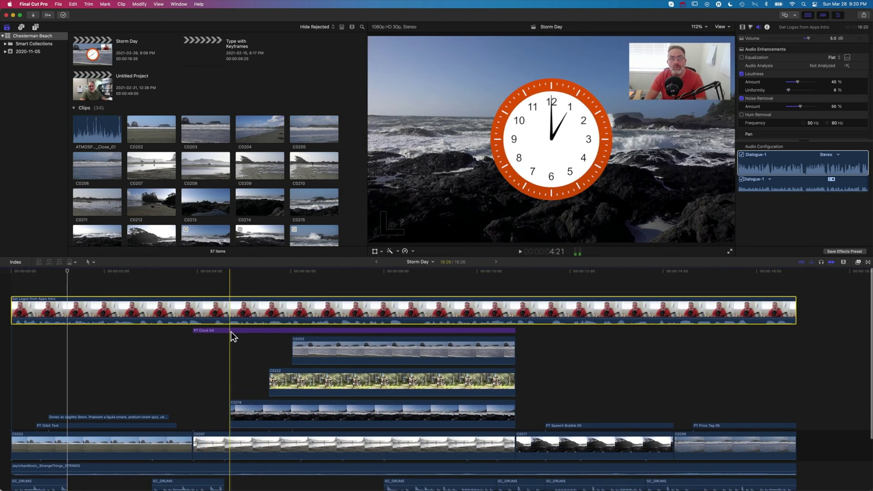
left_click(230, 330)
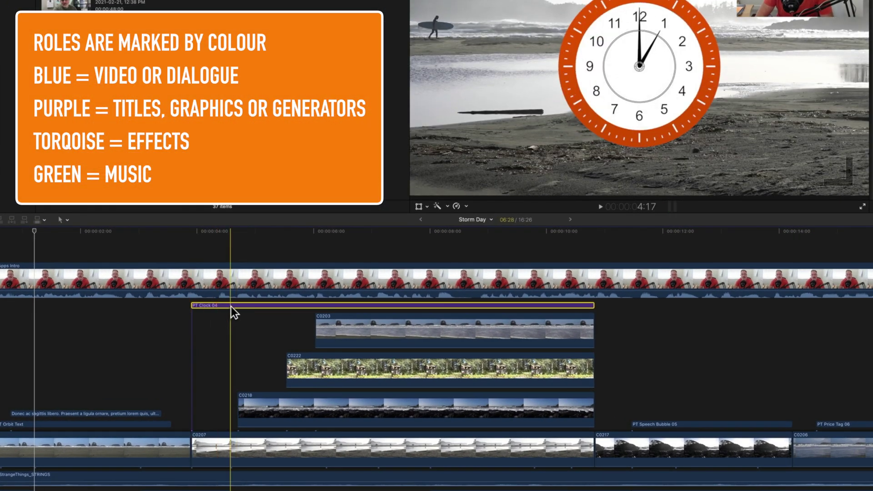
Check PT Clock 04's role options and leave its Titles role unchanged.
right_click(226, 332)
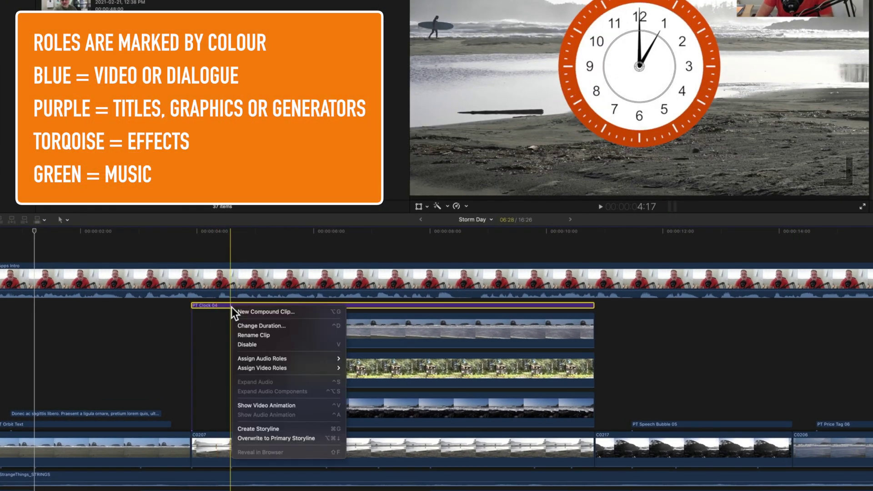
mouse_move(260, 370)
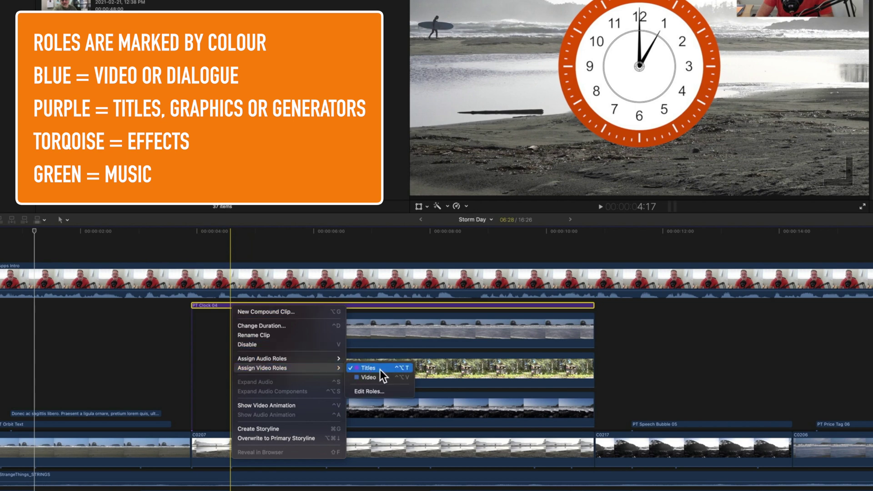
left_click(128, 387)
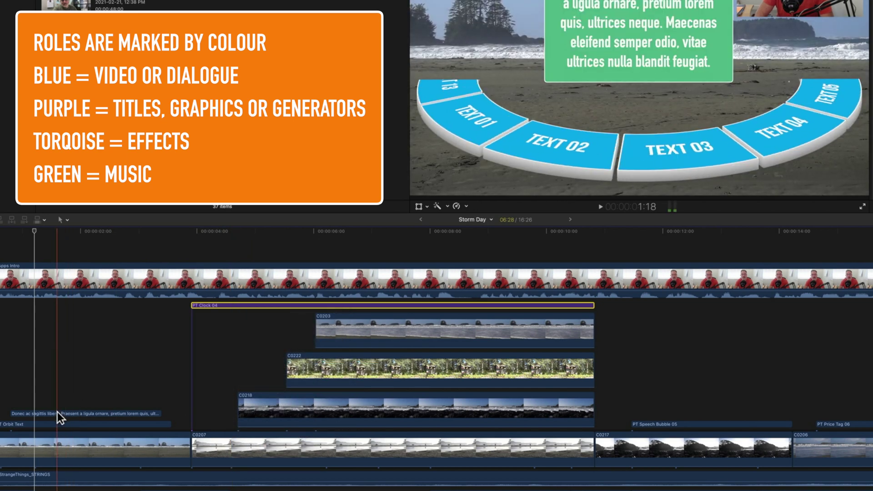
Assign the Titles video role to the Orbit Text and lorem ipsum text clips.
left_click(62, 423)
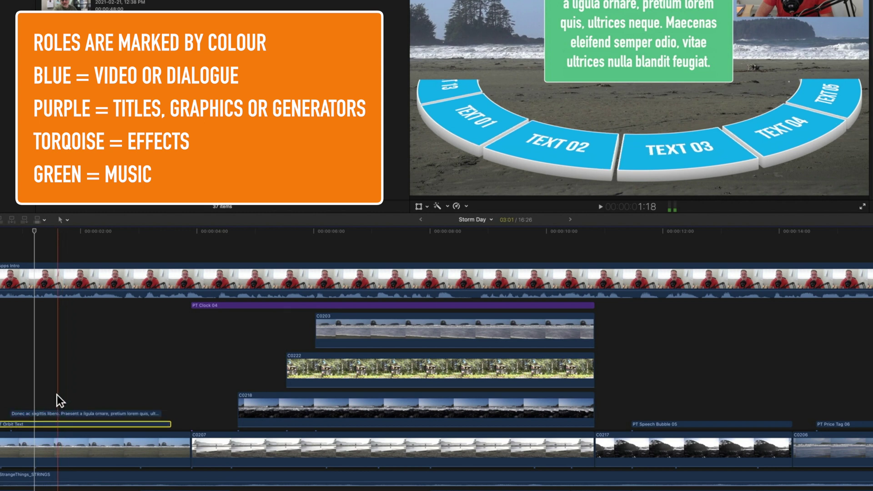
left_click(73, 414, "super")
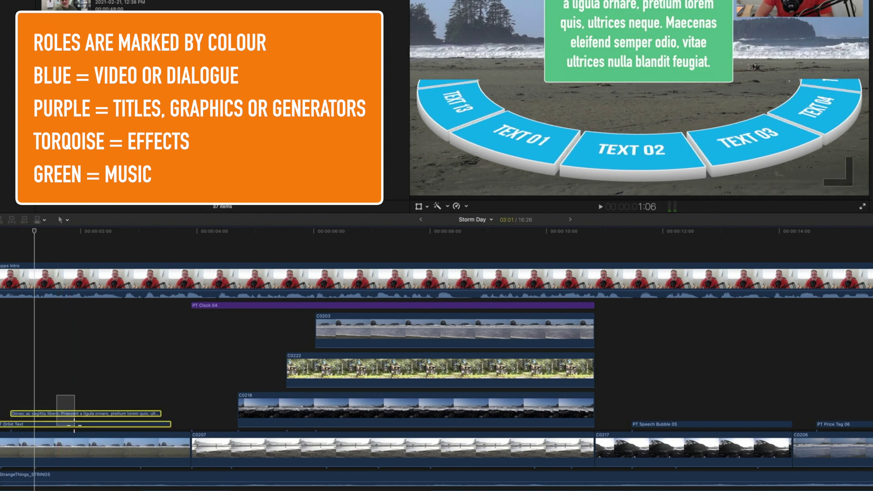
right_click(72, 415)
mouse_move(104, 413)
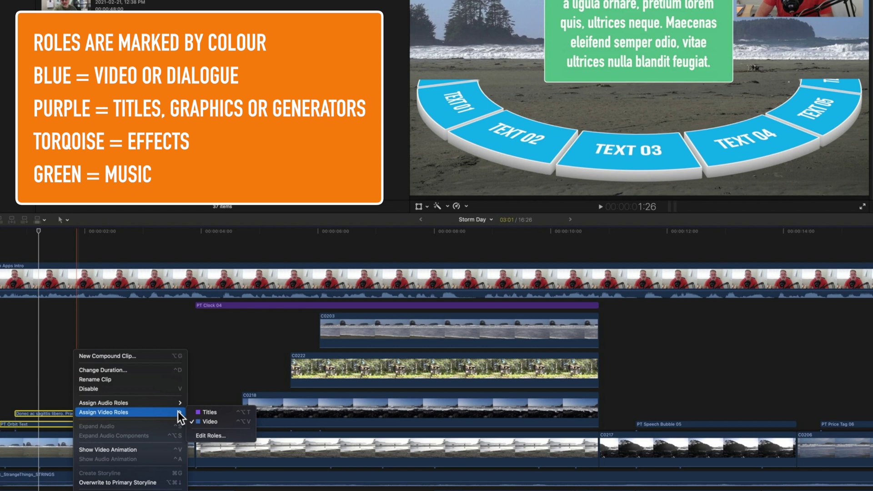
left_click(212, 413)
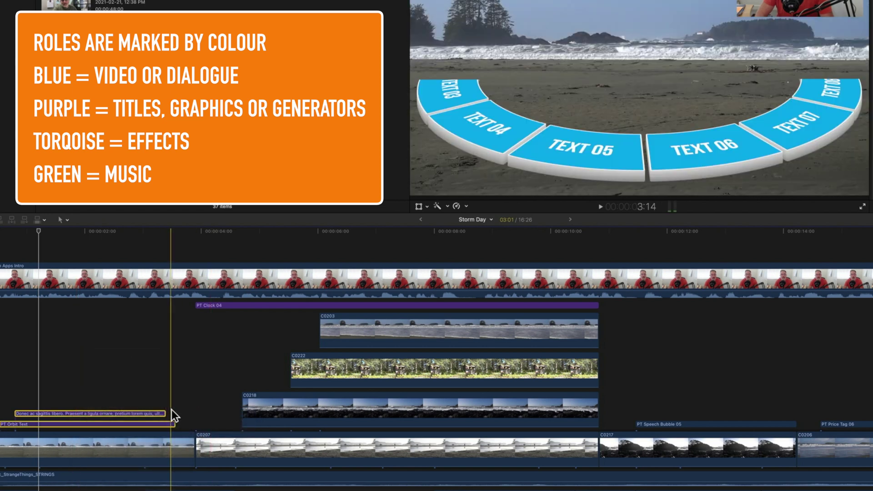
Clear the text-clip selection and assign the Titles role to PT Speech Bubble 05 and PT Price Tag 06.
left_click(62, 406)
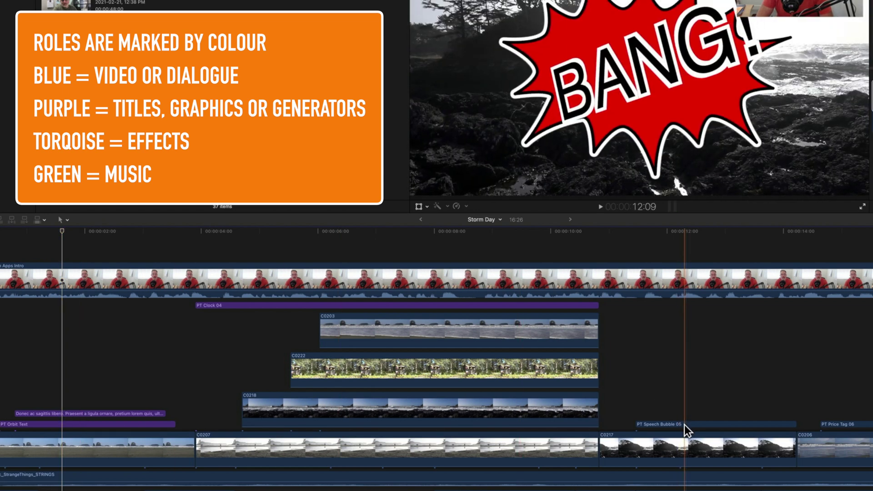
right_click(685, 425)
mouse_move(710, 414)
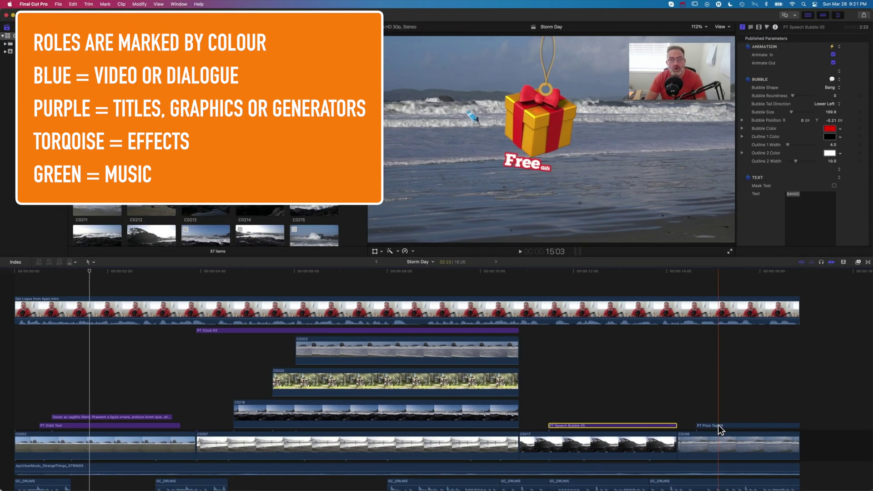
left_click(719, 425)
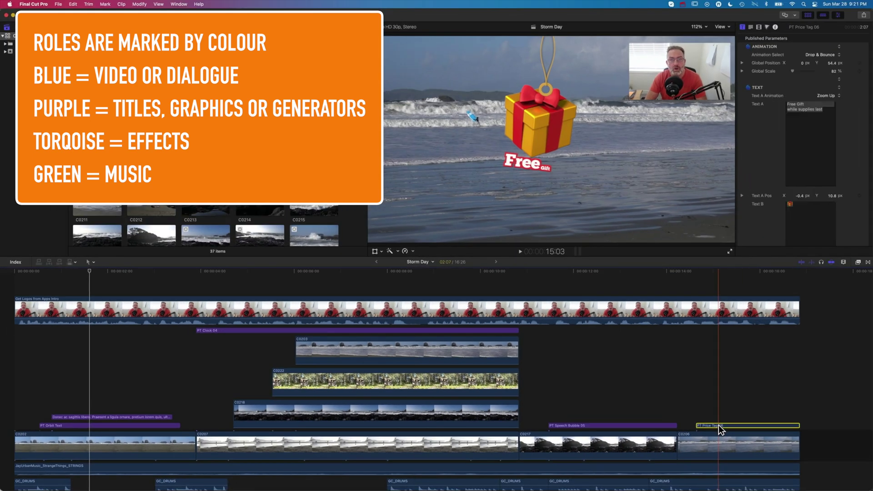
right_click(712, 424)
mouse_move(716, 417)
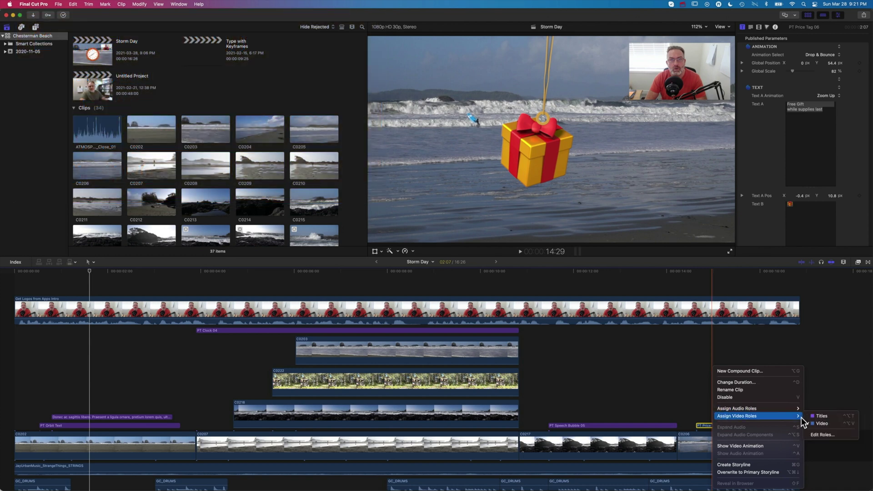
left_click(817, 417)
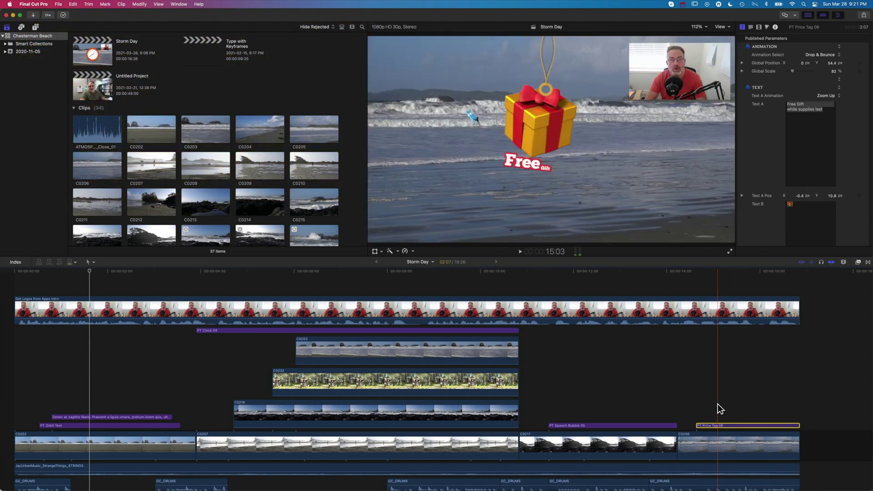
Select the strings and Trillium instrumental clips and assign both the Music audio role.
scroll(605, 363, "down", 5)
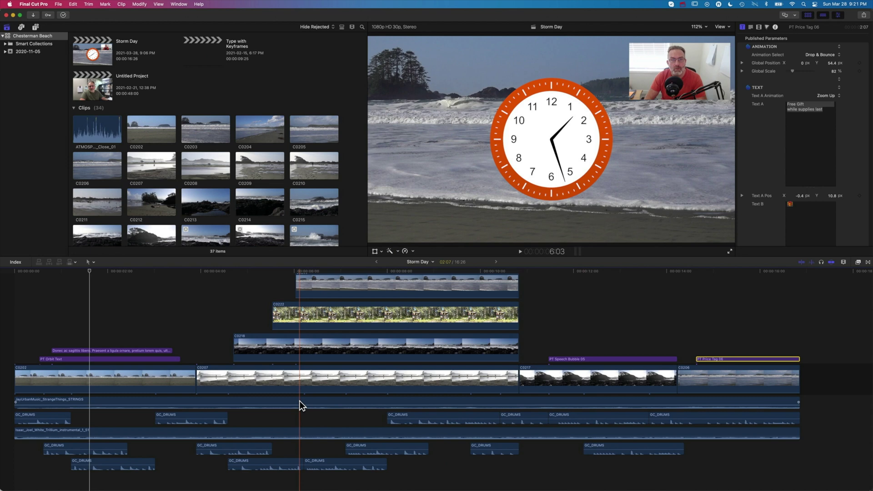
left_click(299, 401)
left_click(296, 430)
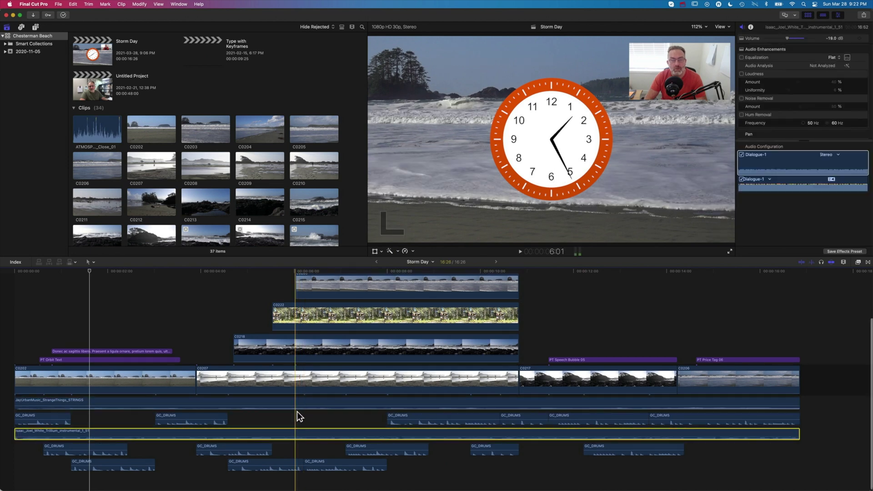
left_click(286, 402, "super")
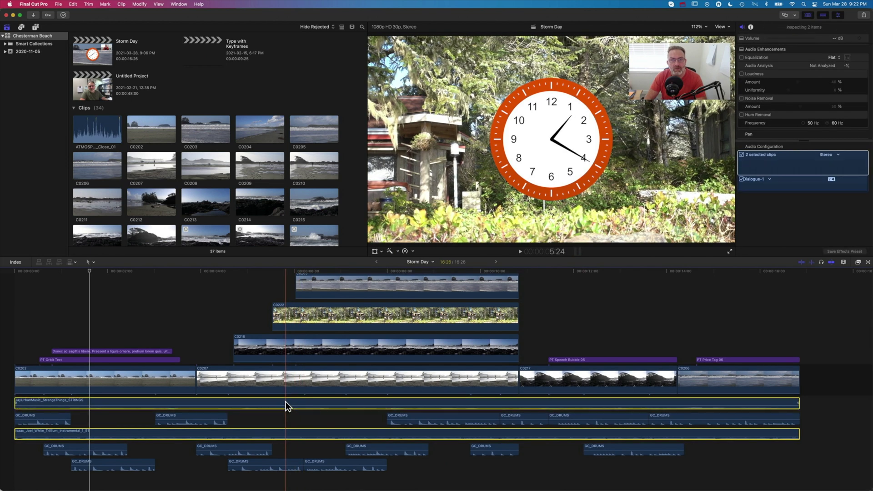
right_click(286, 402)
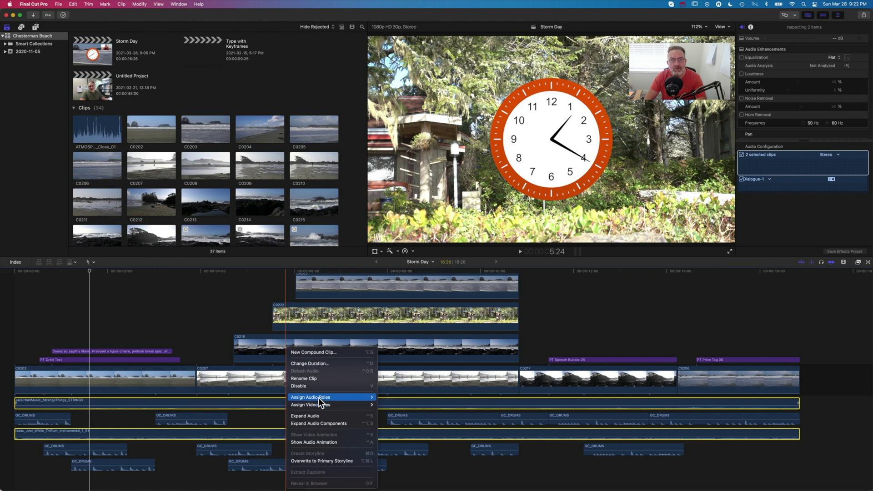
mouse_move(324, 397)
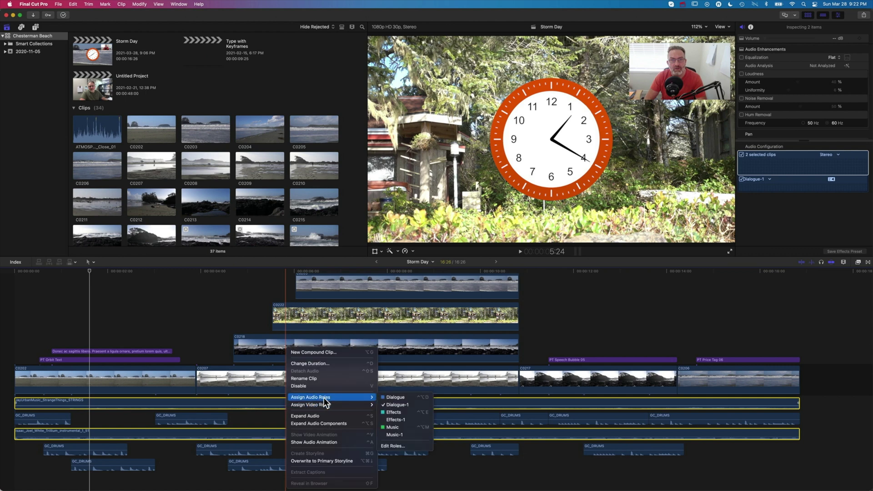
left_click(399, 427)
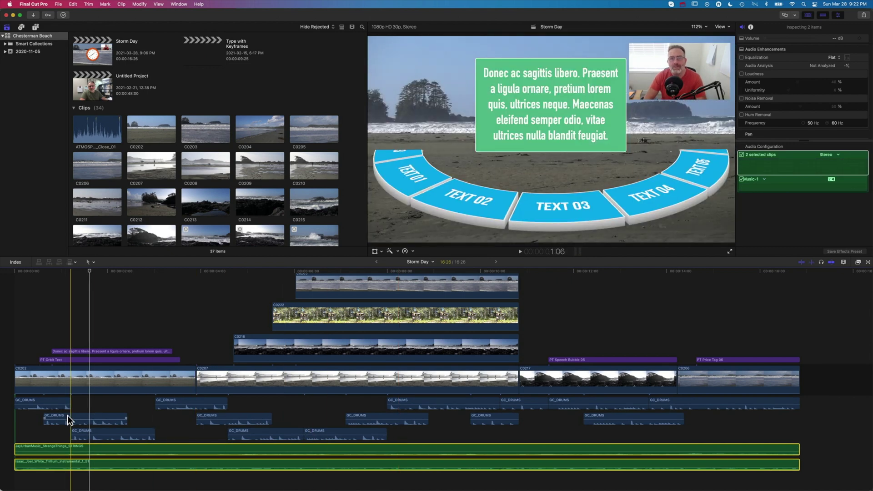
Select all 14 GC_DRUMS clips, assign them the Effects audio role, then deselect.
left_click(813, 405)
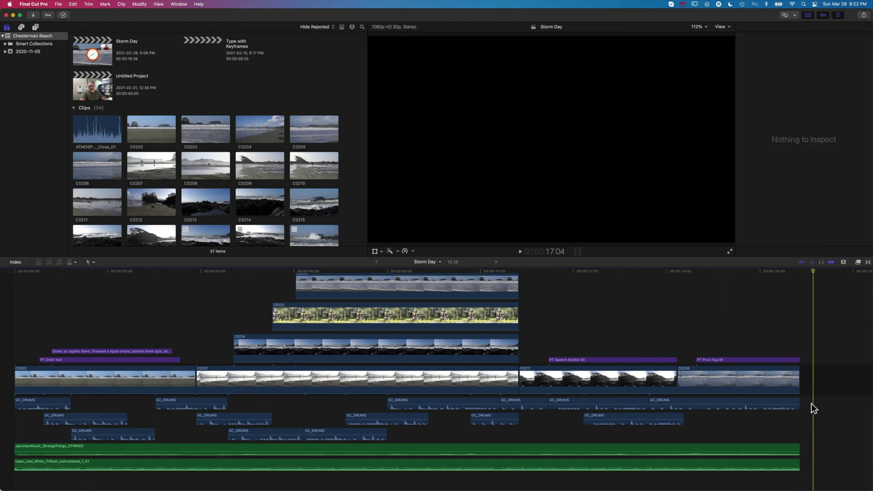
left_click_drag(811, 404, 38, 411)
right_click(49, 403)
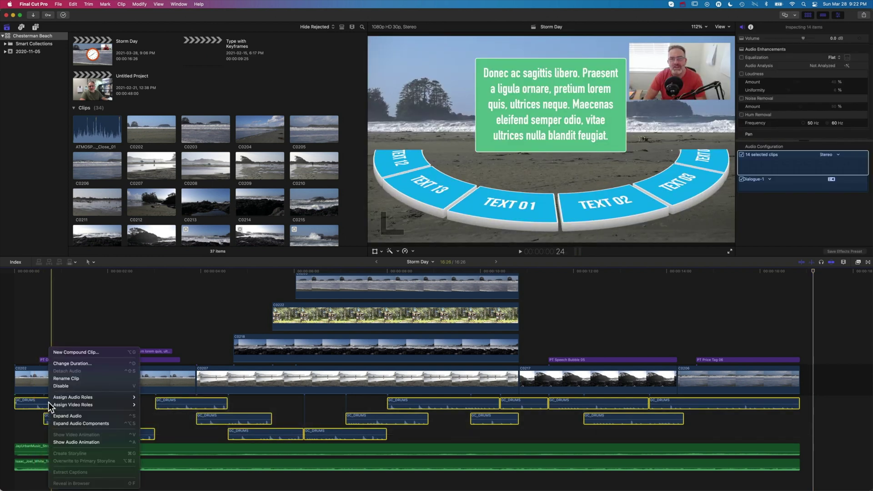
mouse_move(63, 401)
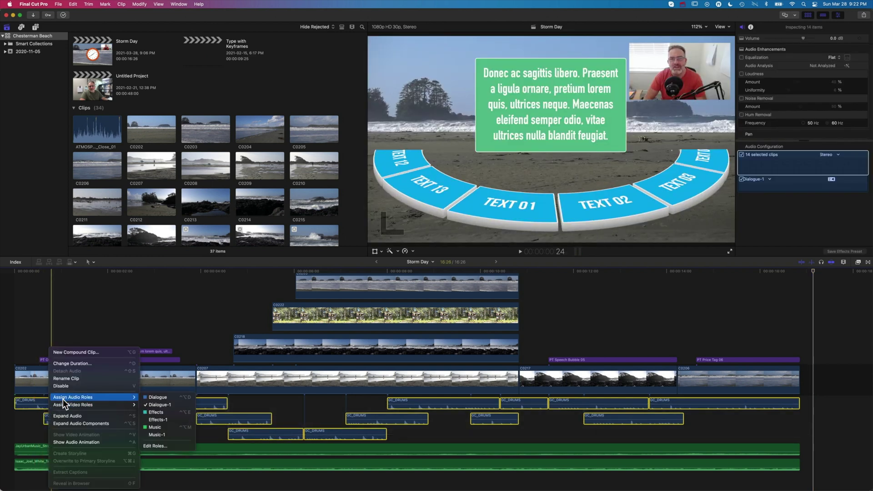
left_click(157, 412)
left_click(106, 322)
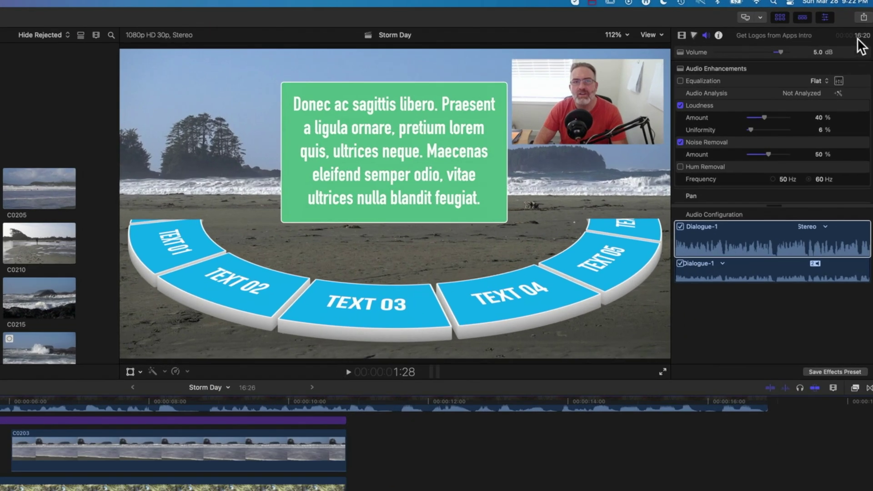
Start a Master File share of Storm Day, keeping the format at Video and Audio.
left_click(864, 17)
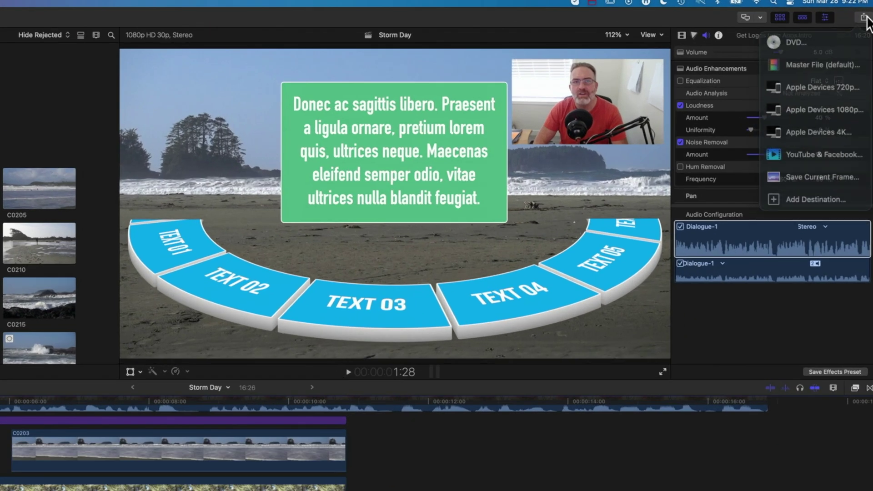
left_click(827, 63)
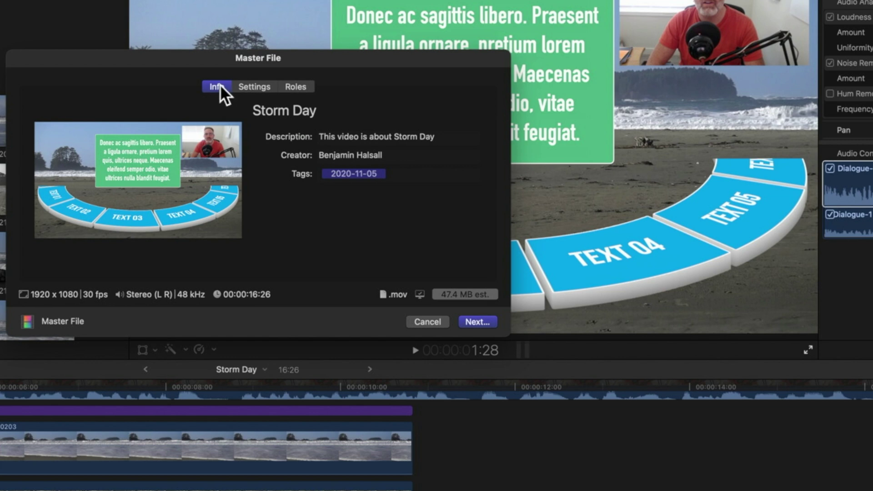
left_click(258, 87)
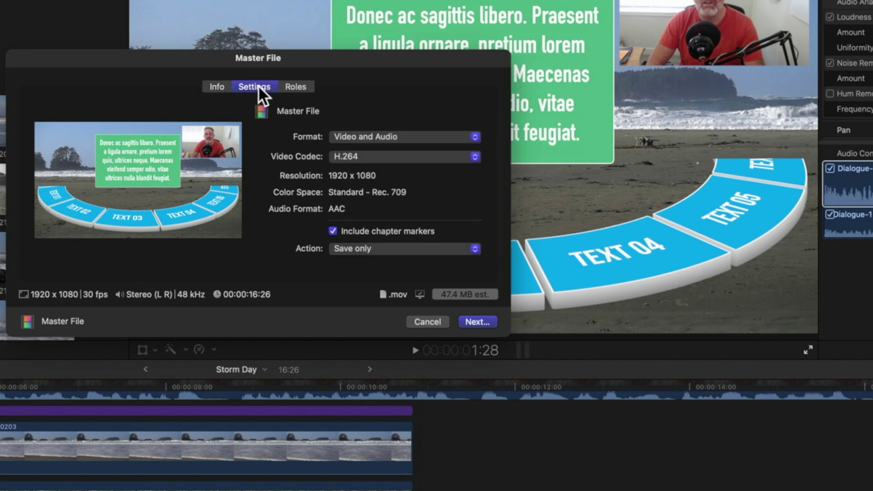
left_click(344, 137)
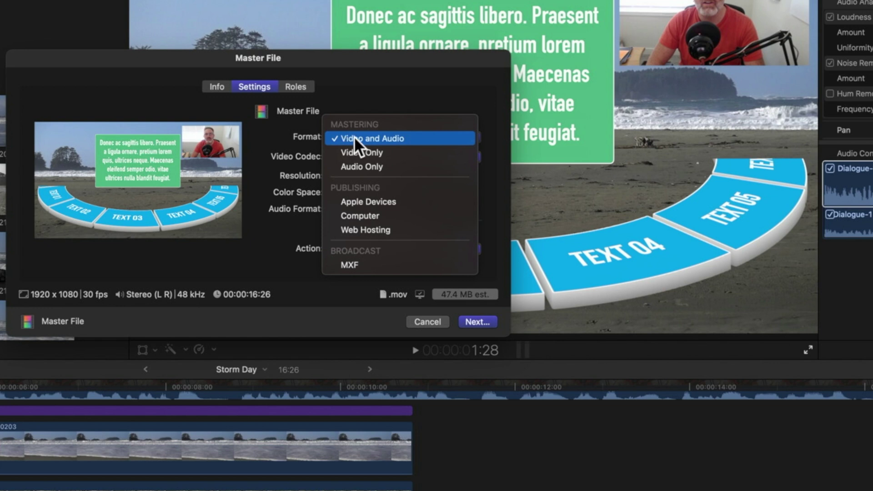
left_click(355, 139)
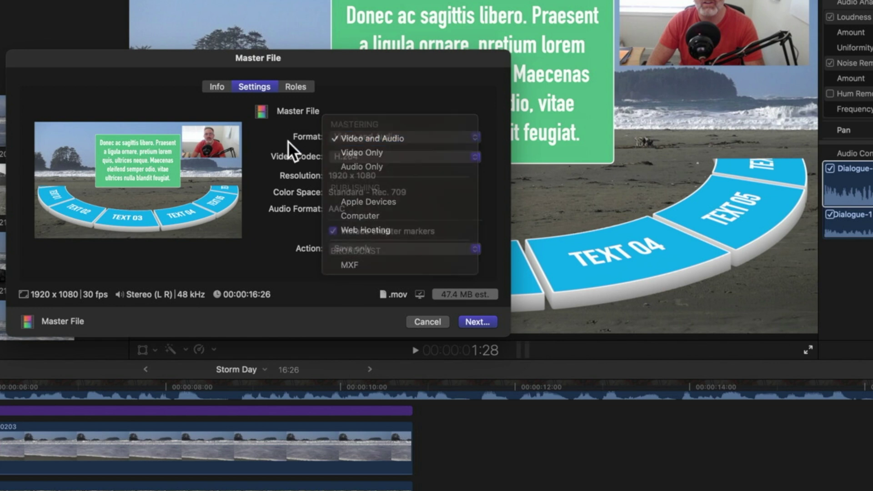
In the Roles tab, set Roles as to Separate Files.
left_click(298, 87)
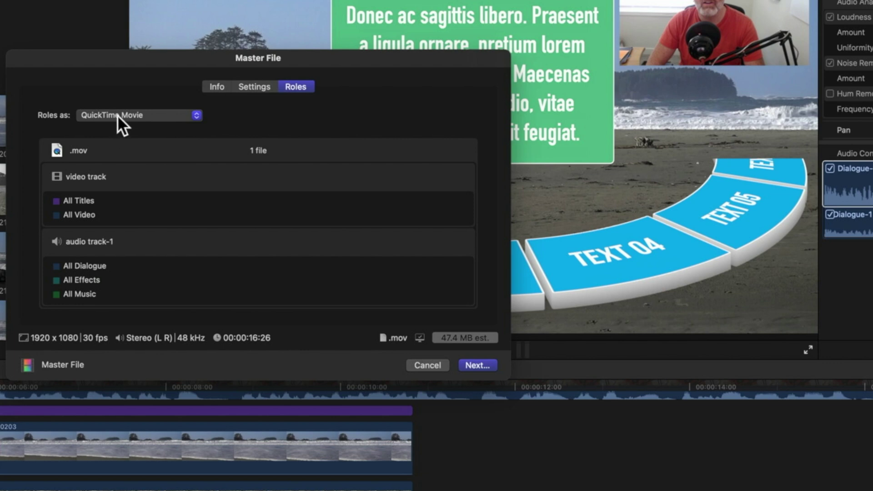
left_click(118, 115)
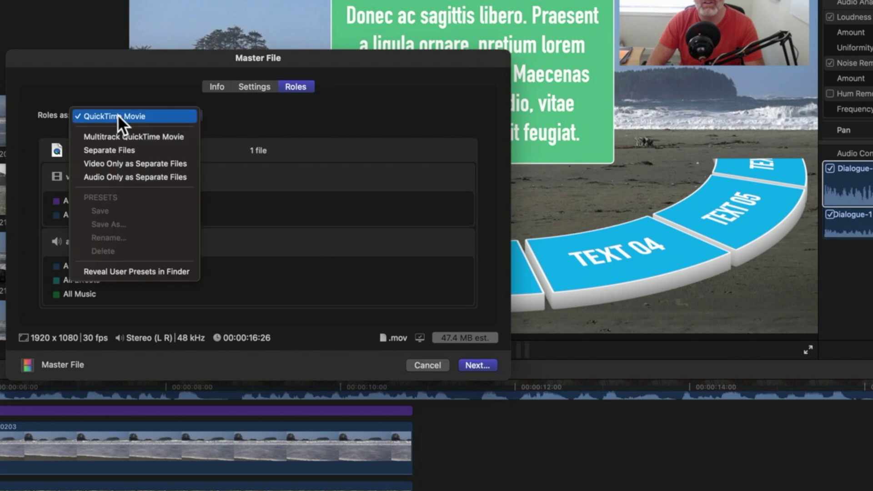
left_click(129, 159)
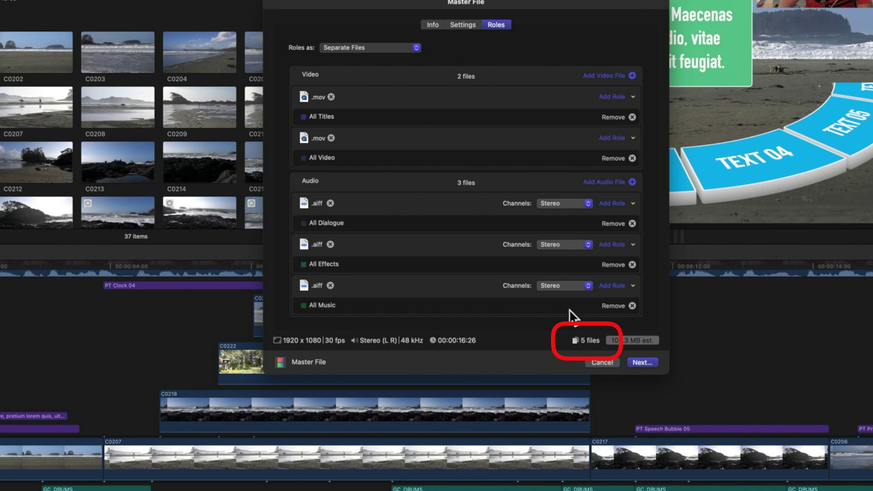
Save the export as Storm Day in Storm Day Tracks and watch its sharing progress in Background Tasks.
left_click(650, 365)
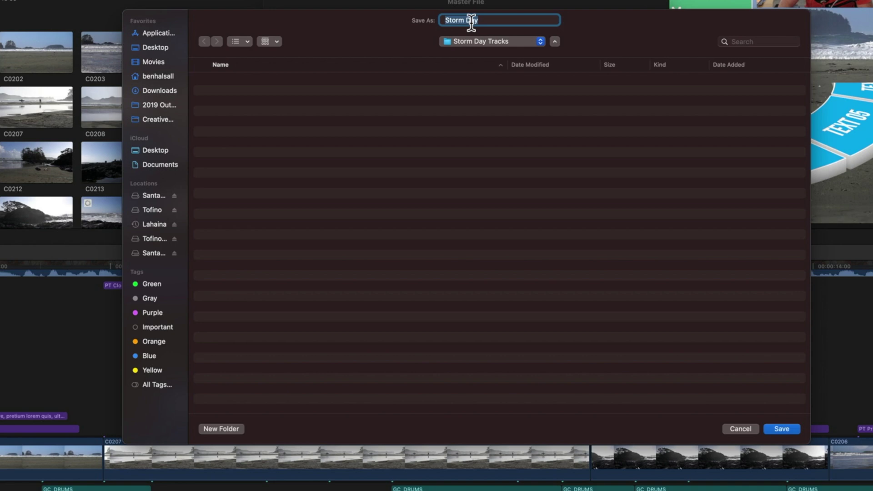
left_click(780, 428)
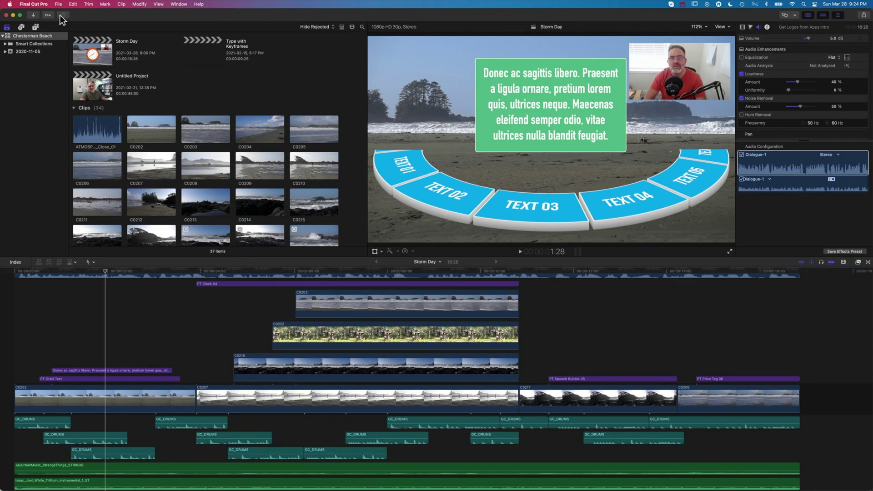
left_click(61, 15)
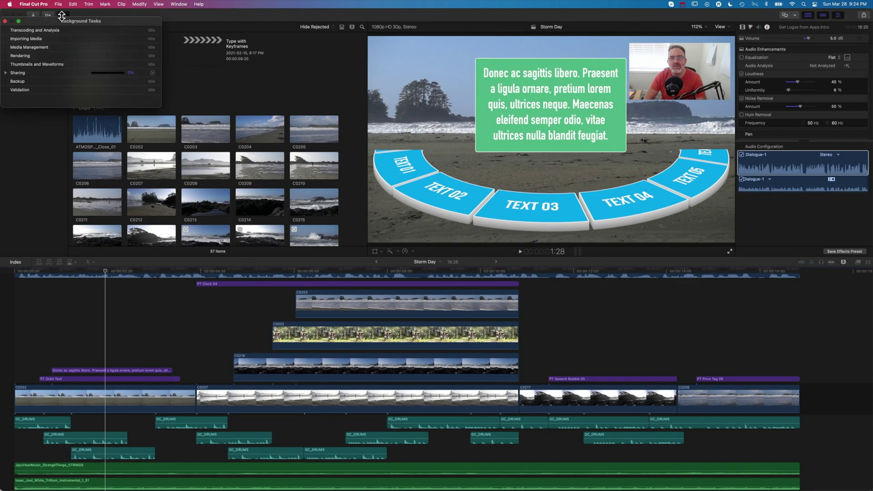
left_click(6, 74)
left_click_drag(116, 30, 242, 59)
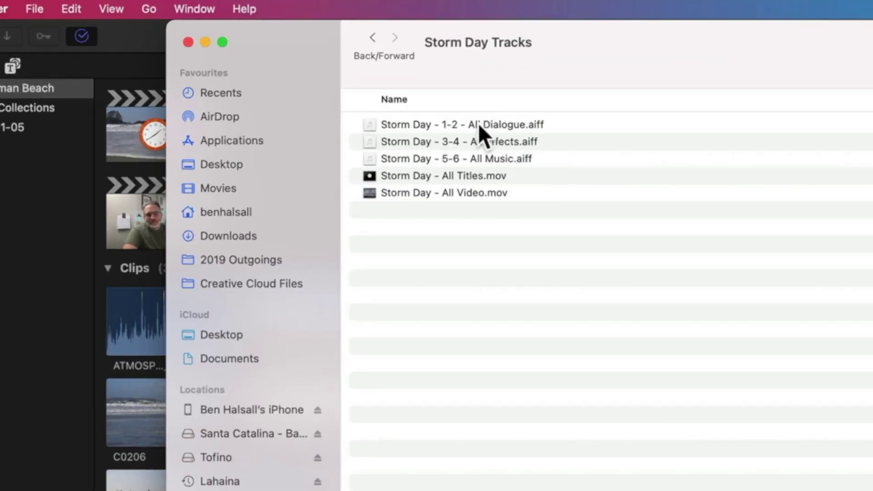
left_click(479, 123)
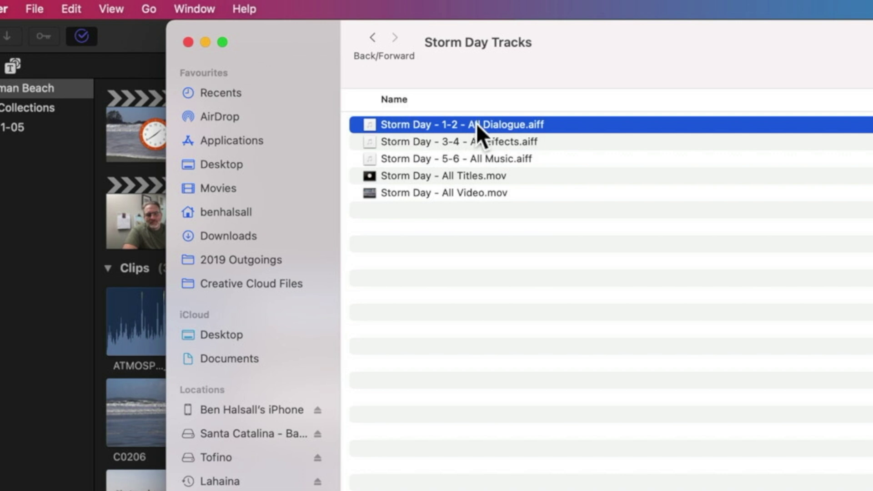
left_click(472, 141)
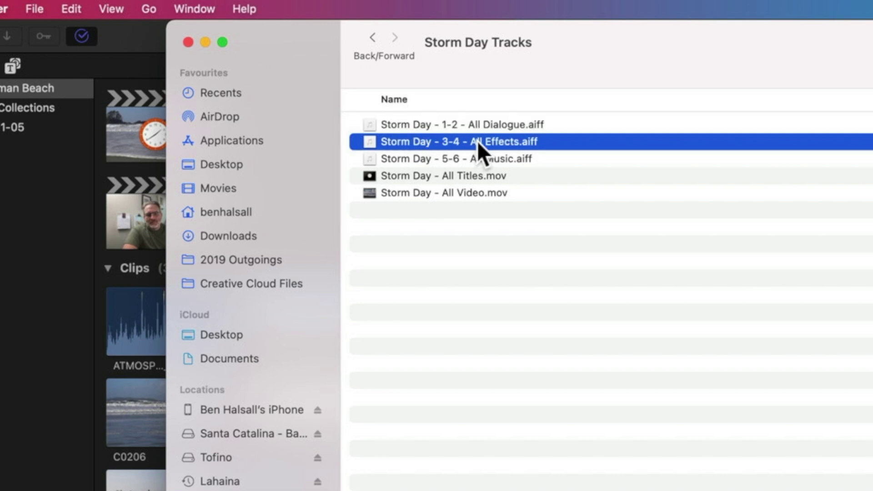
left_click(496, 158)
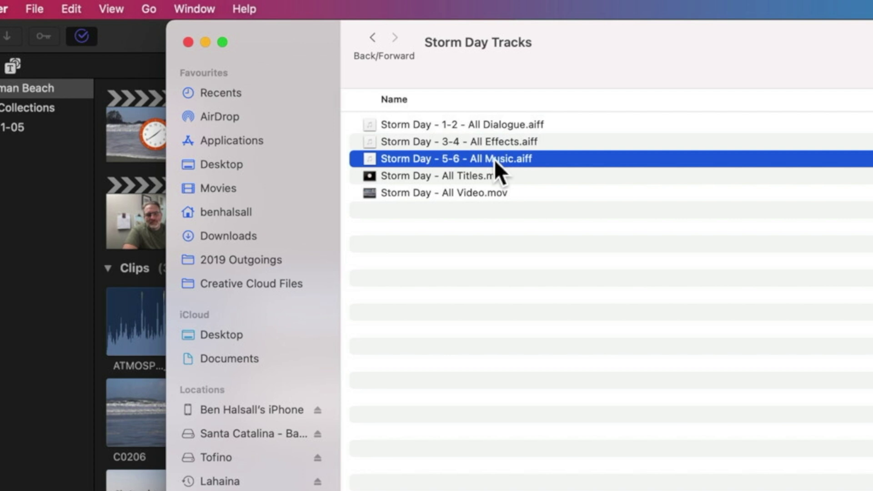
left_click(484, 176)
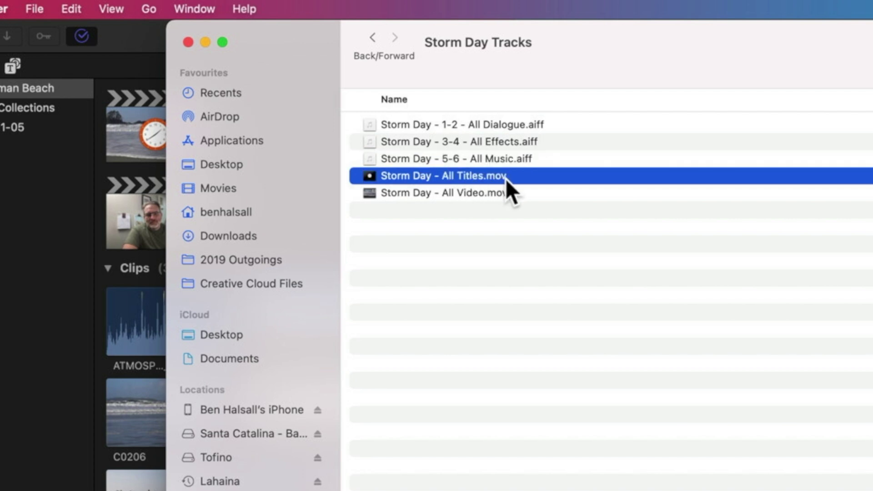
key("space")
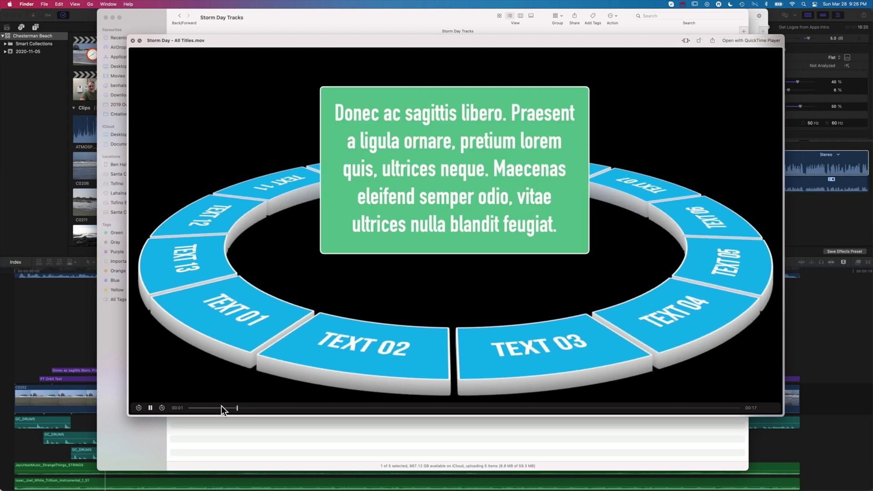
left_click(150, 408)
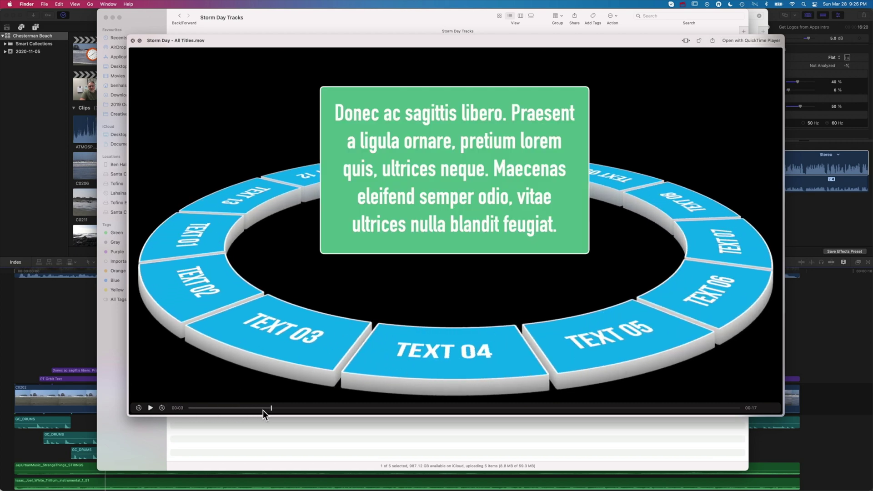
left_click_drag(274, 410, 321, 409)
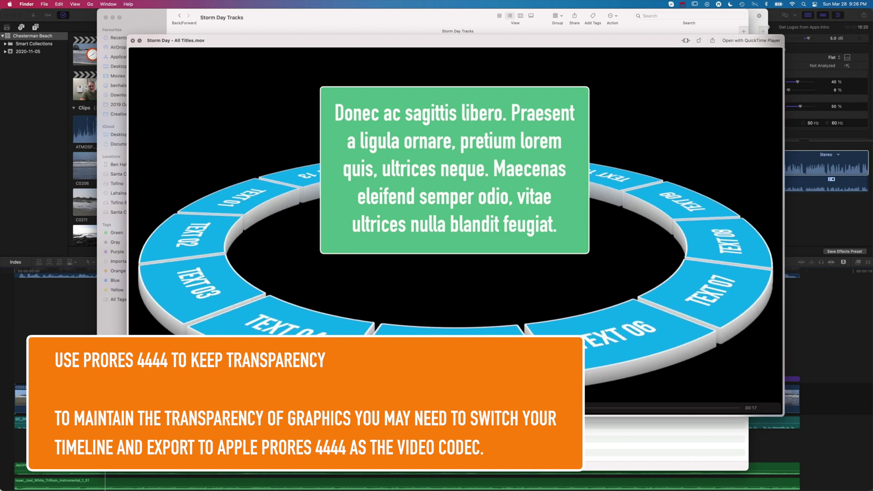
key("space")
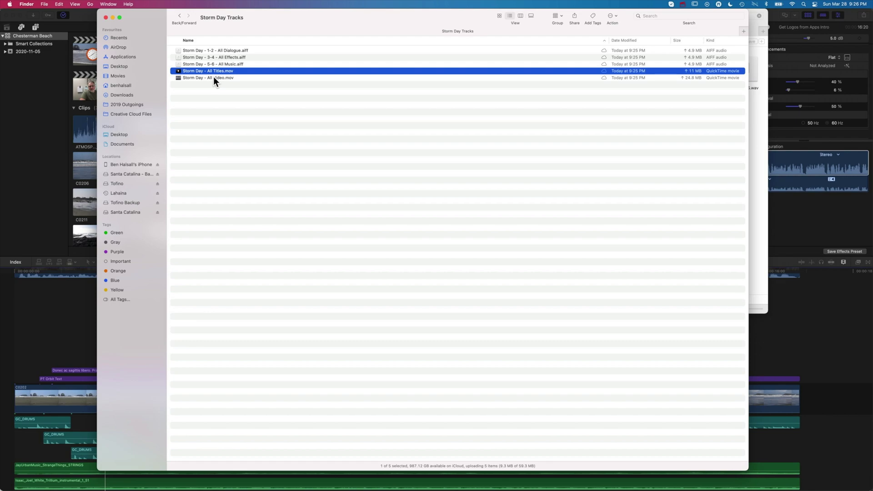
left_click(214, 77)
key("space")
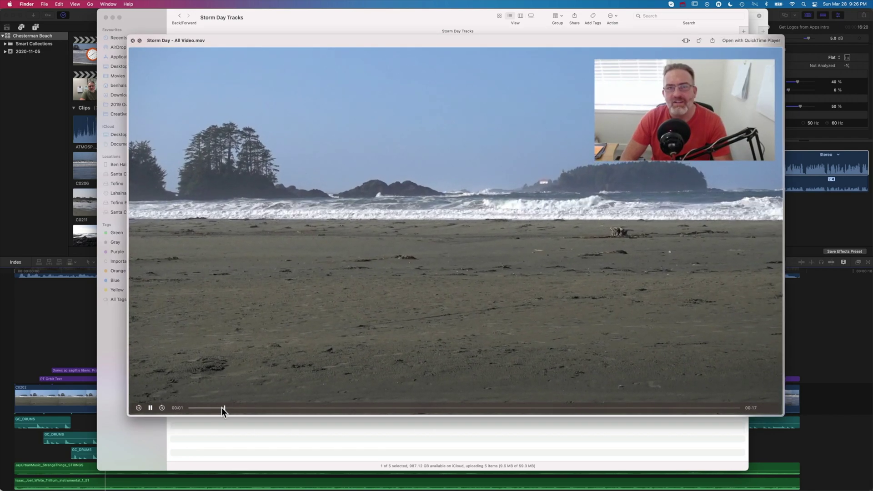
left_click_drag(222, 407, 633, 410)
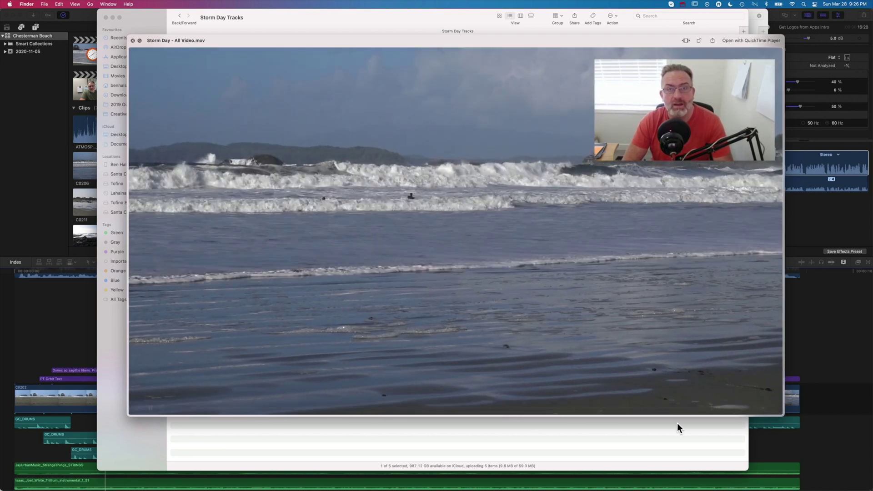
left_click_drag(717, 407, 226, 403)
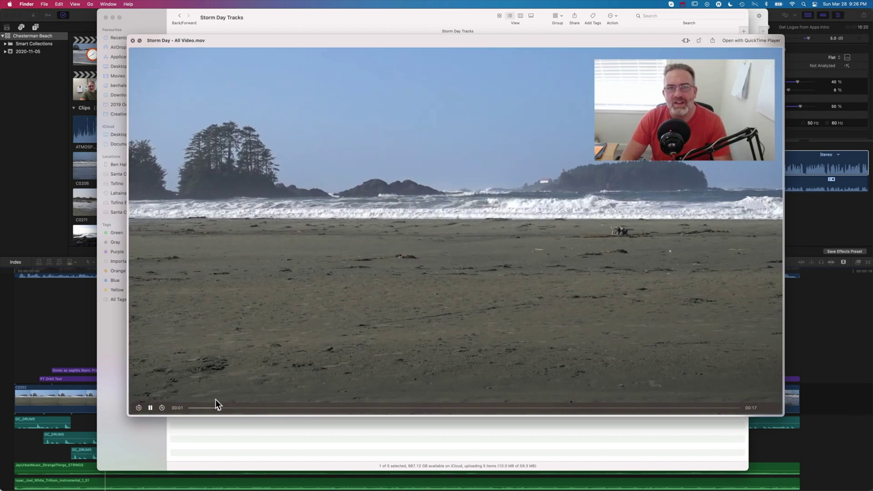
key("space")
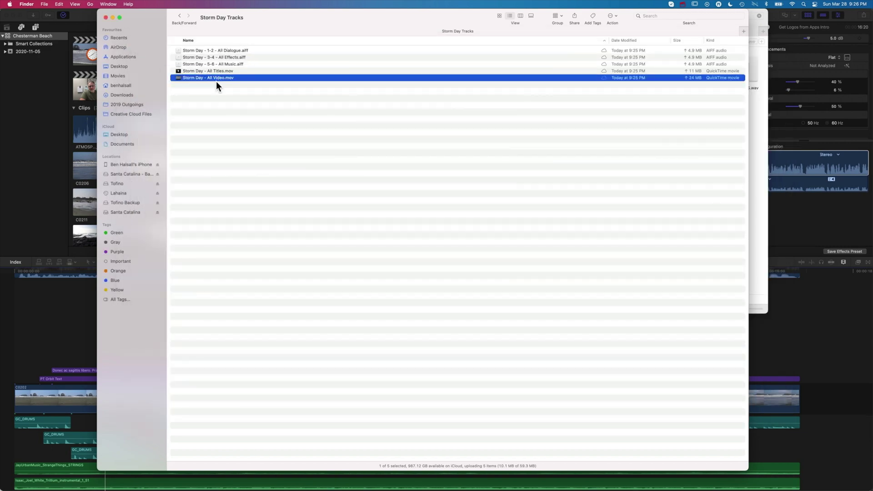